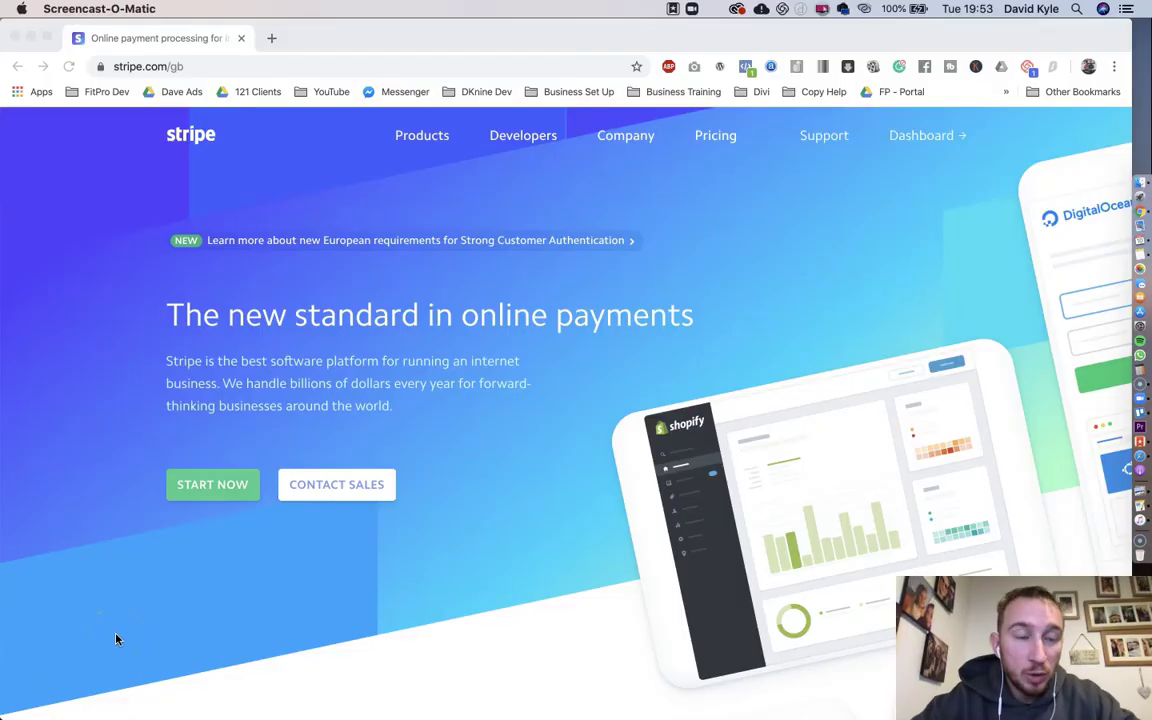
Step: Bring Chrome forward, go to the Stripe Dashboard and show its Customers list
left_click(920, 293)
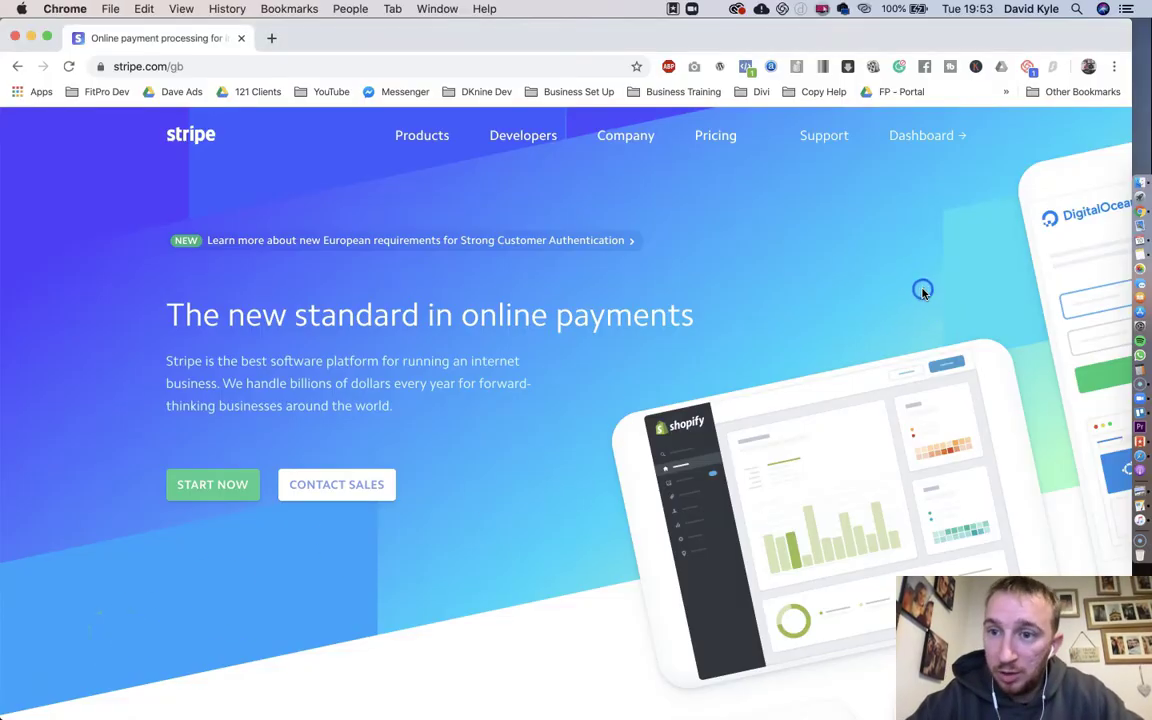
left_click(941, 126)
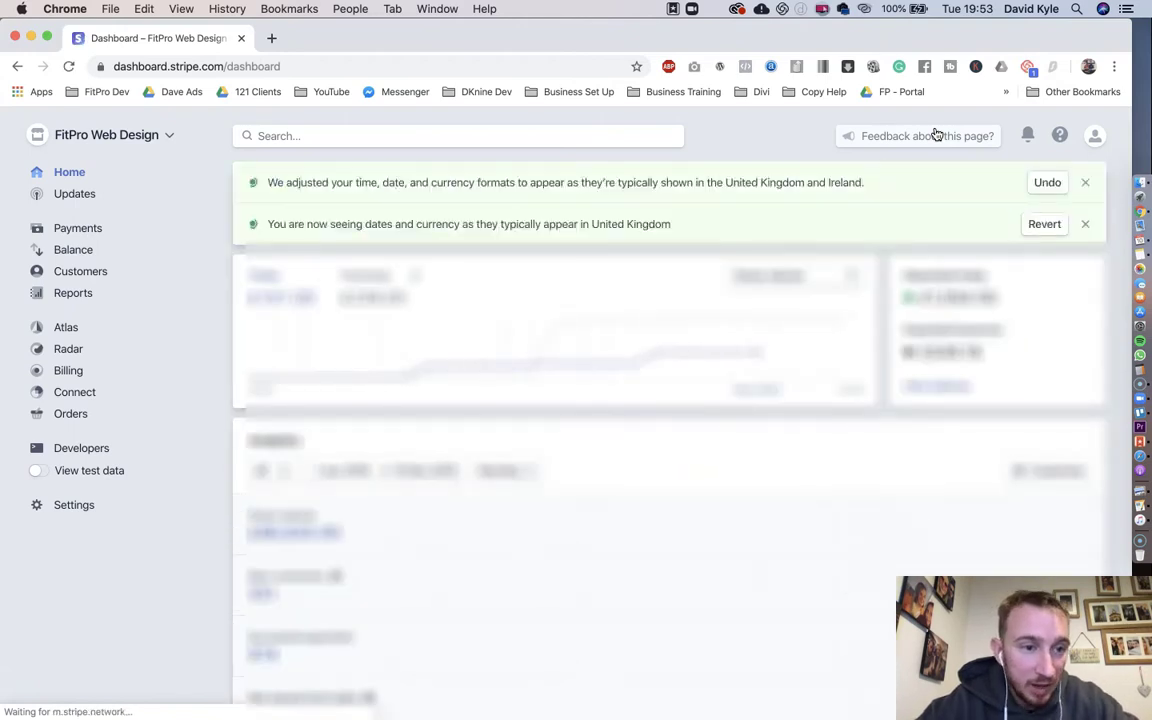
left_click(75, 275)
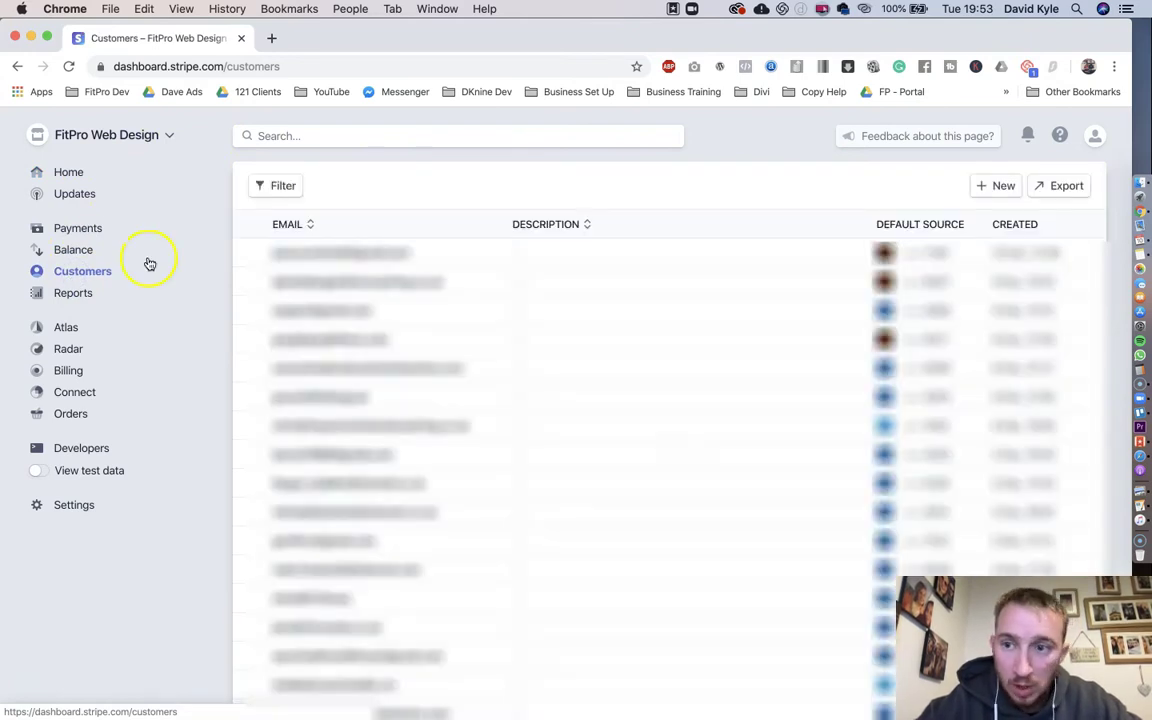
Step: Submit a new customer with the customer's full name and an autocompleted account email
left_click(1000, 187)
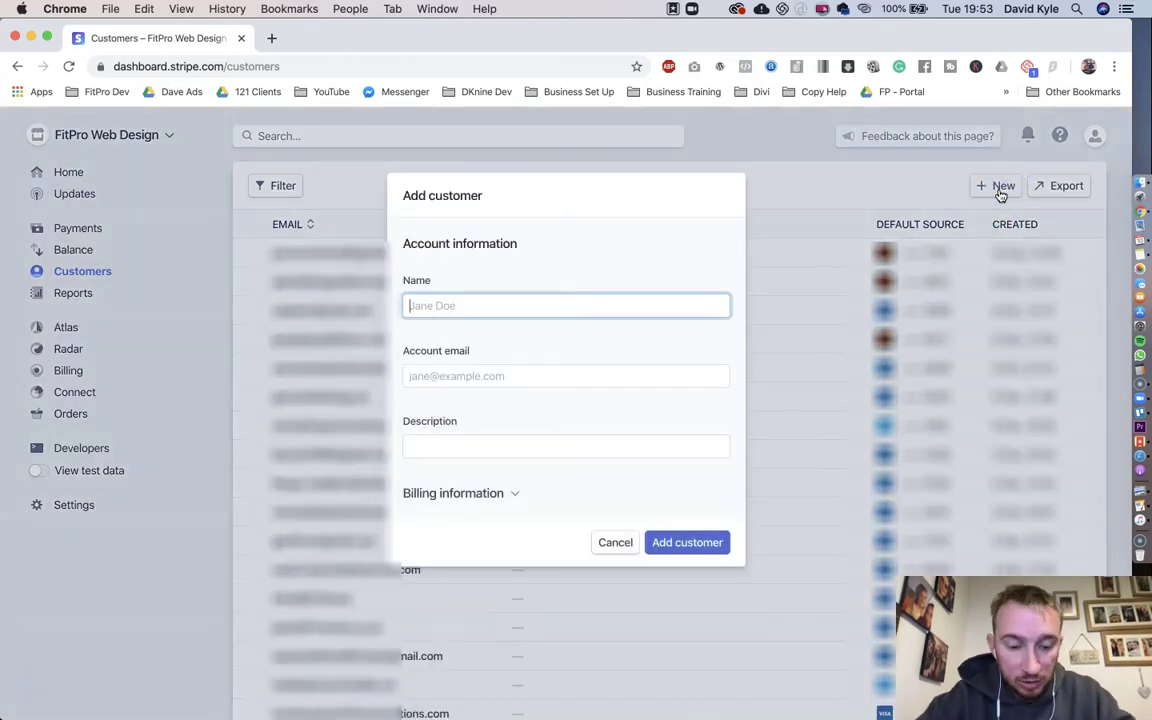
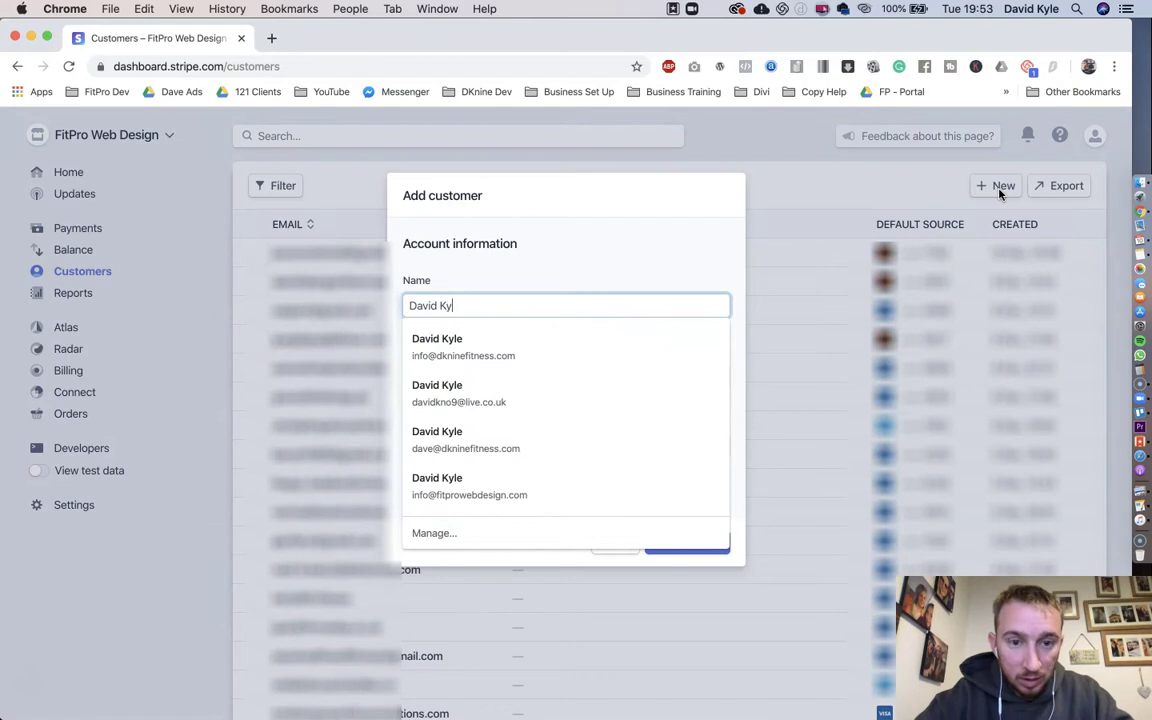
key("Tab")
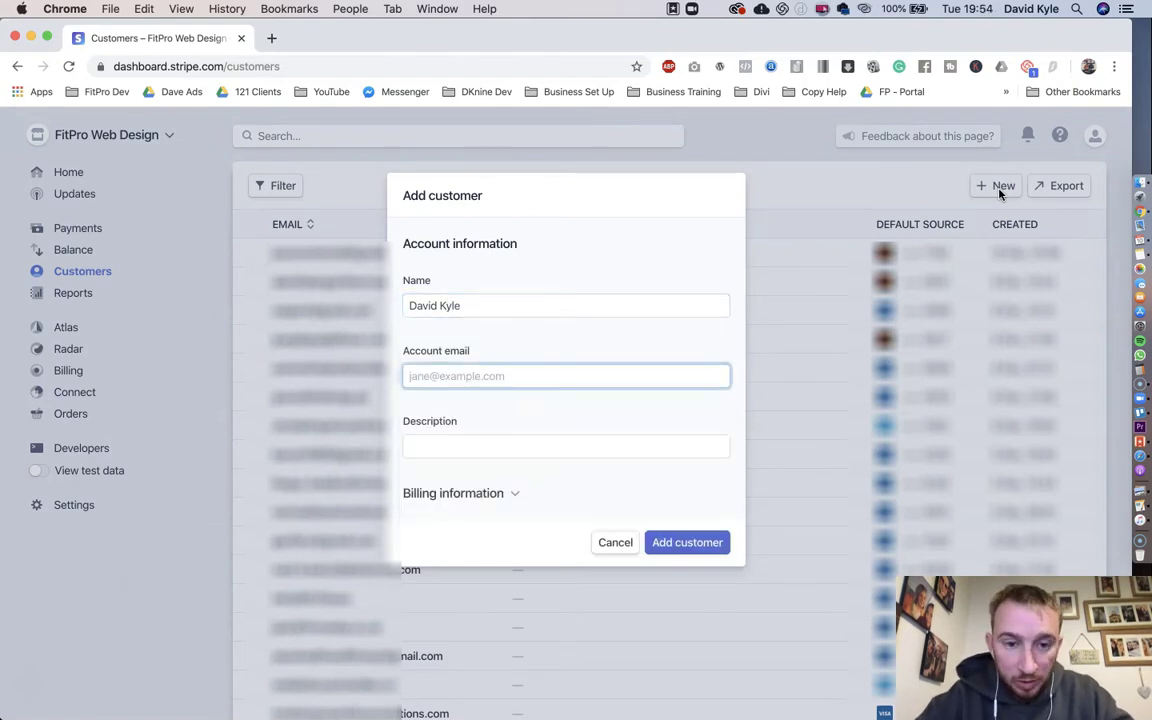
type("david")
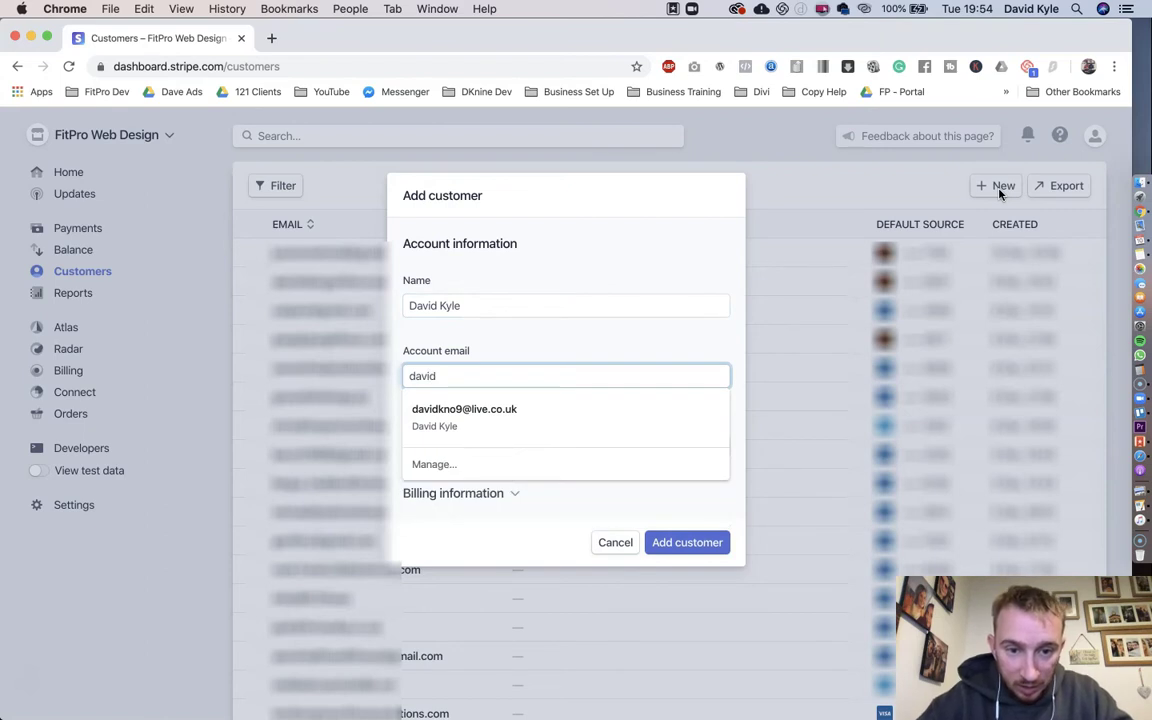
key("Down")
key("Tab")
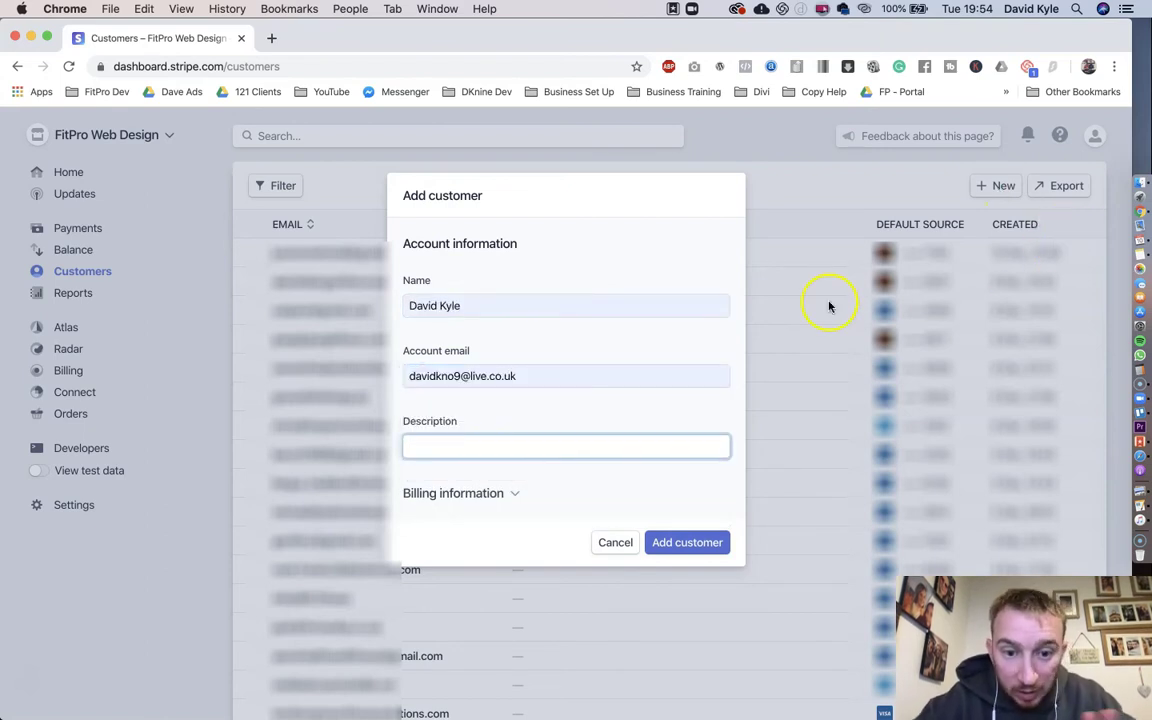
left_click(680, 543)
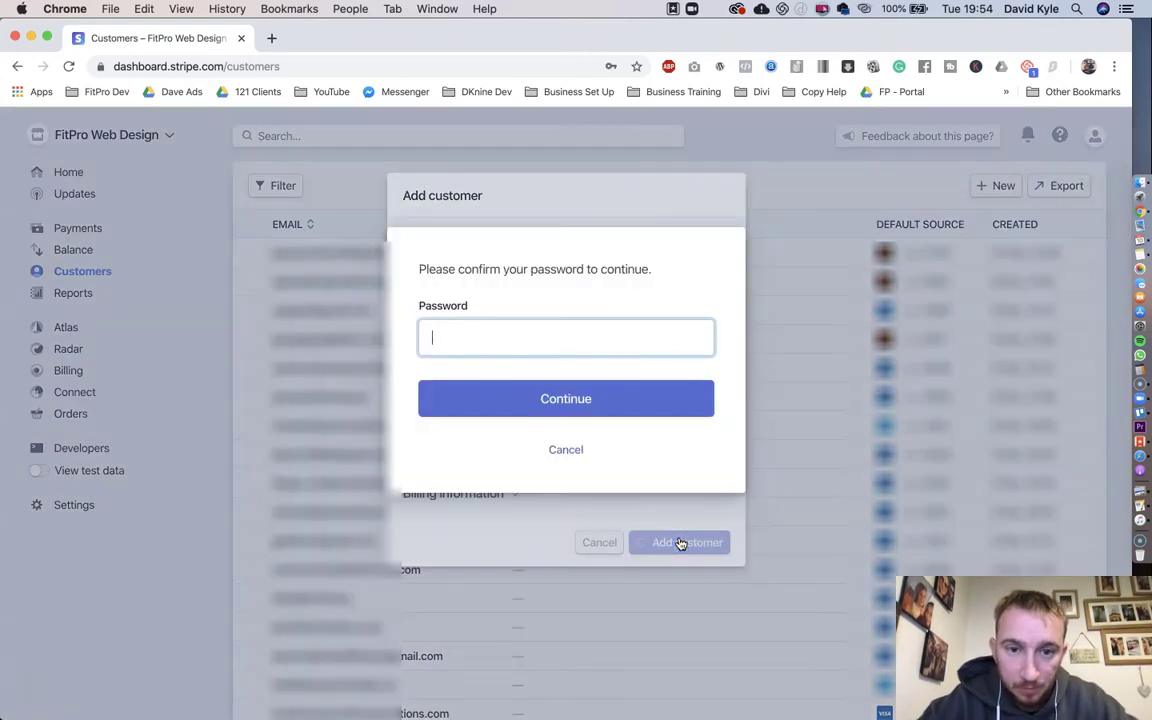
Step: Confirm the new customer with the saved account password
left_click(567, 343)
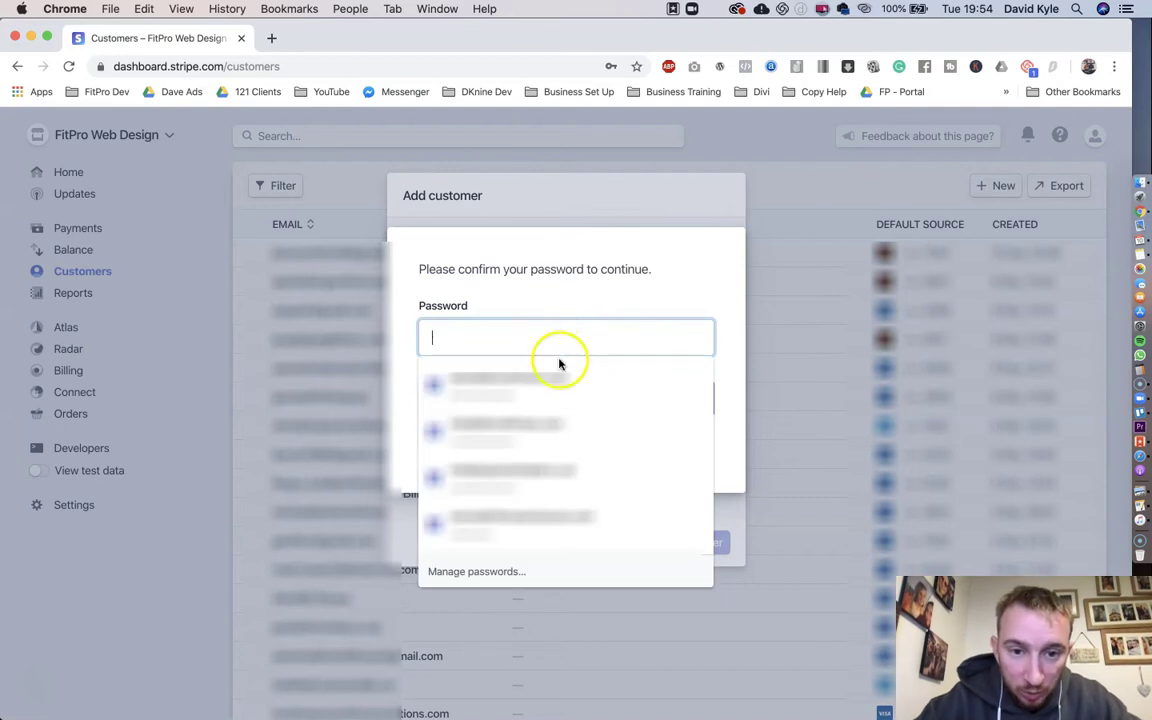
left_click(553, 380)
left_click(571, 399)
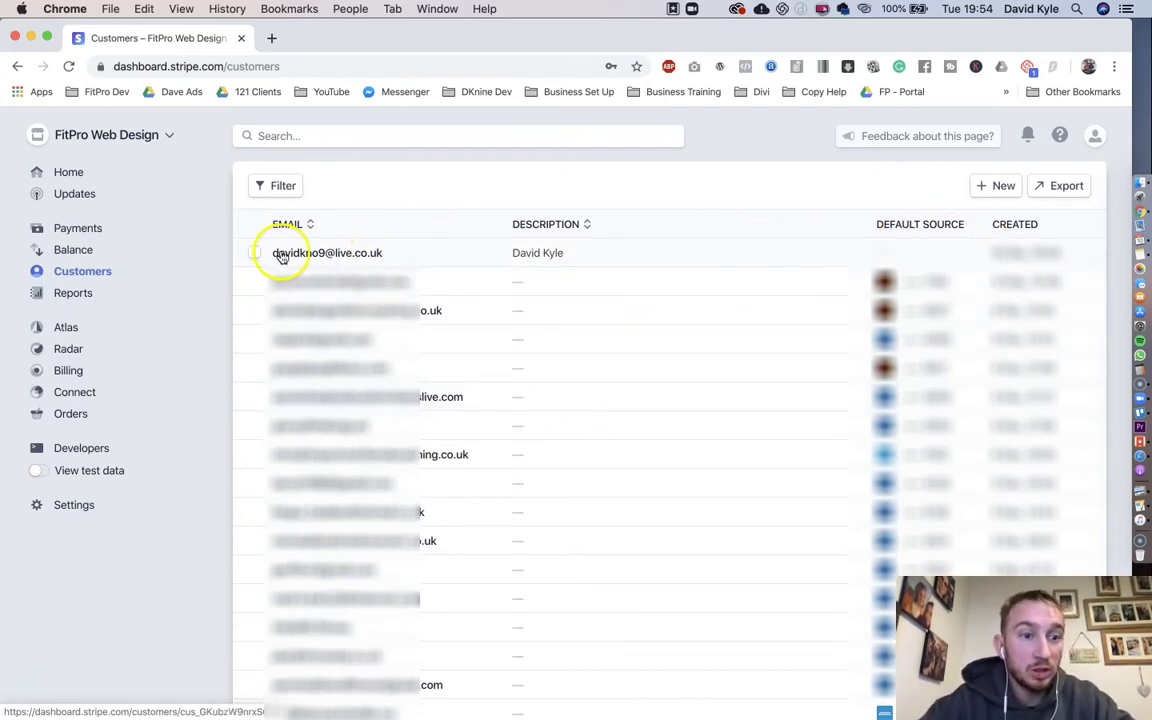
Step: Create a new invoice under Billing > Invoices addressed to the new customer's email
left_click(66, 371)
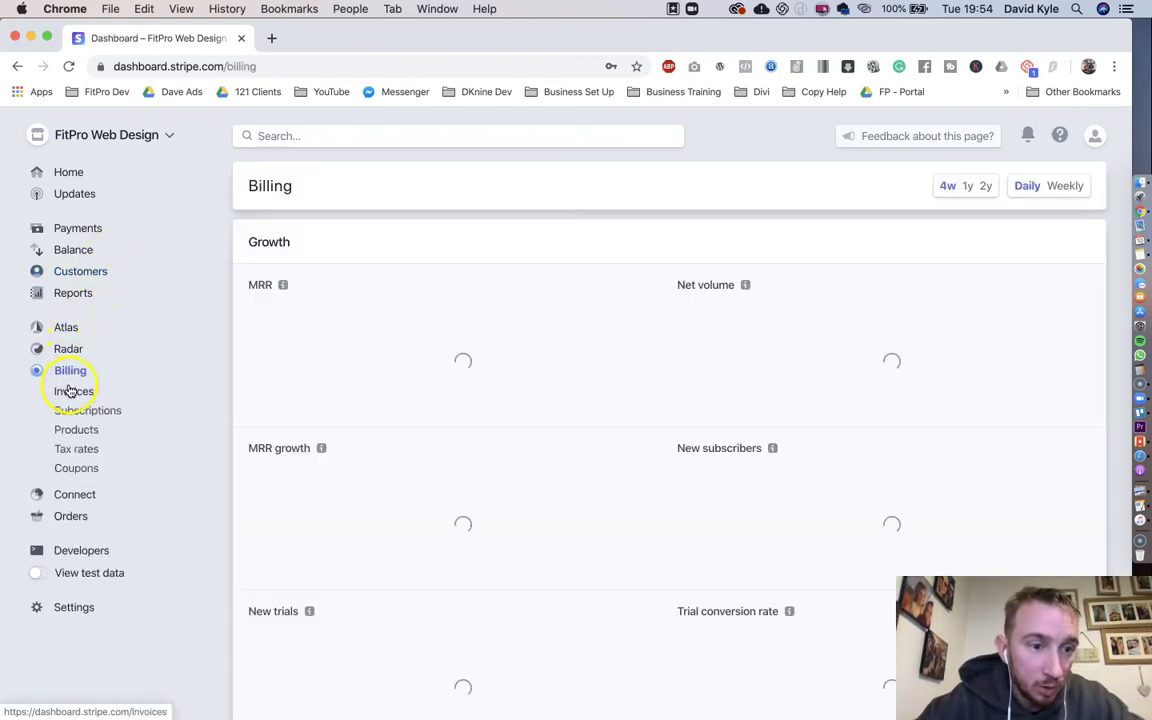
left_click(70, 392)
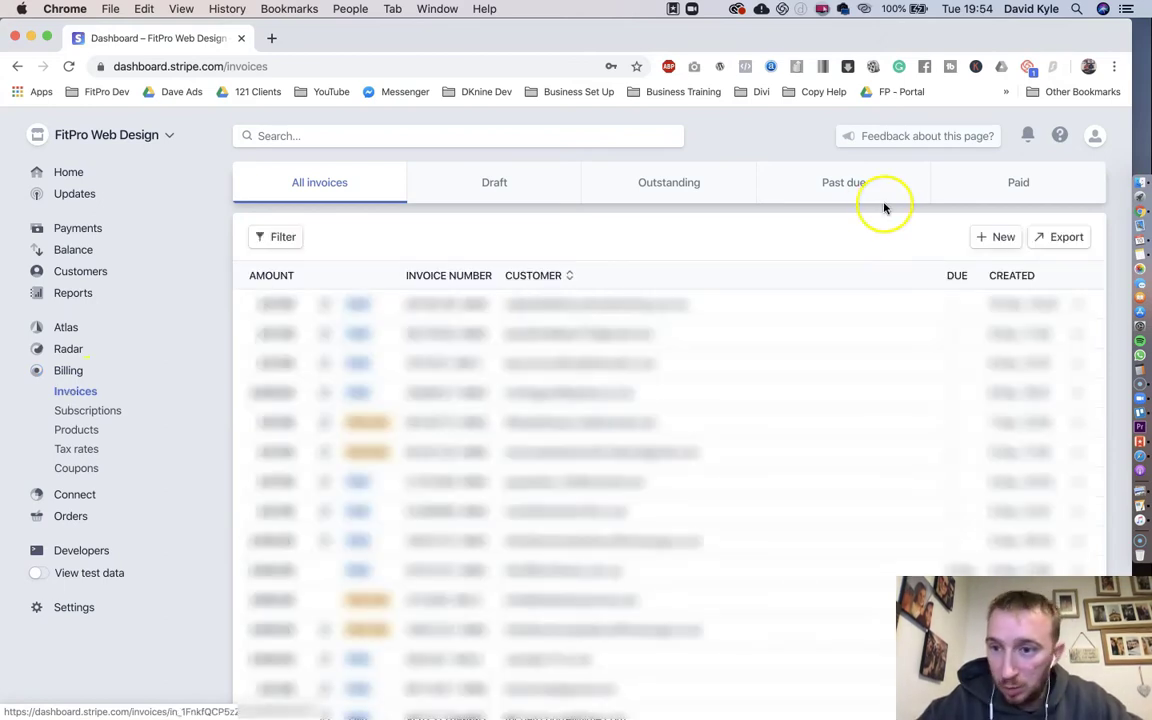
left_click(989, 237)
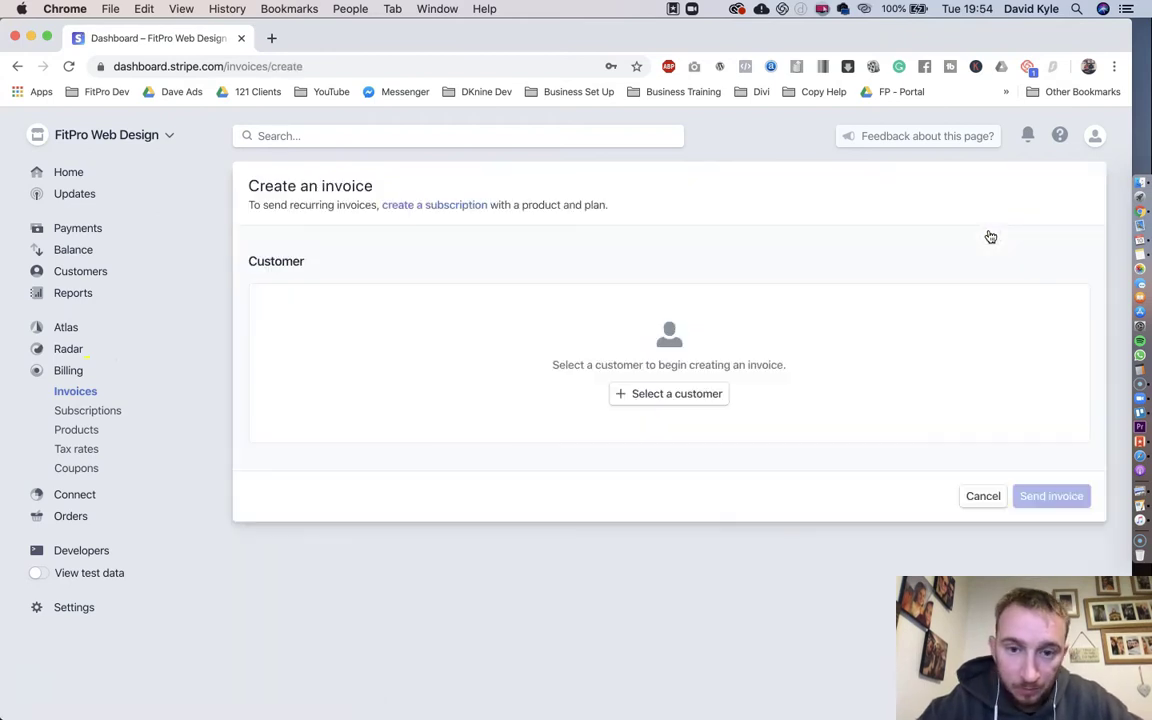
left_click(697, 392)
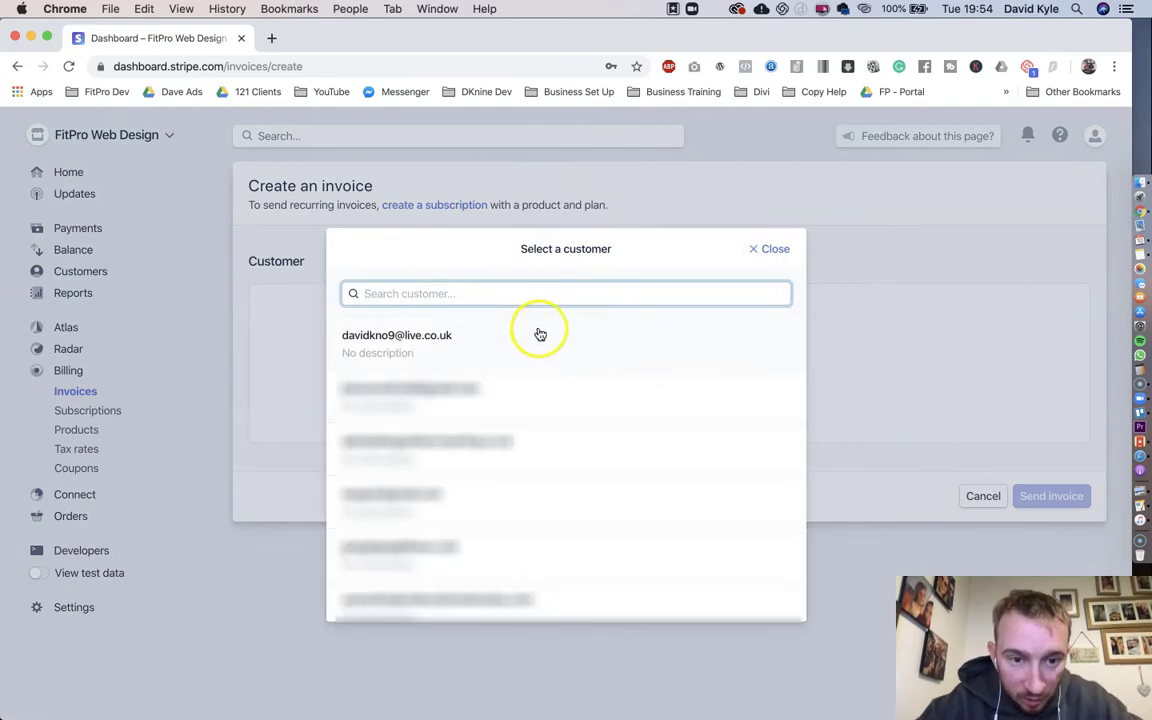
left_click(446, 343)
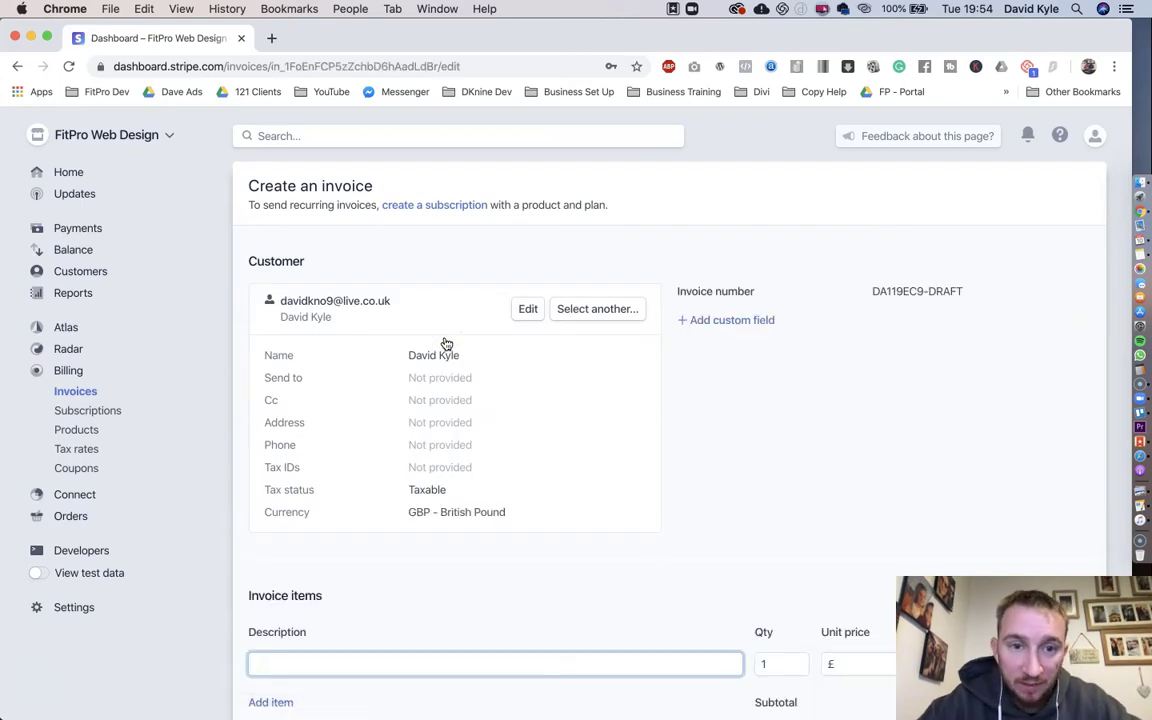
Step: Set the Test Product line's unit price to £100
scroll(596, 422, "down", 3)
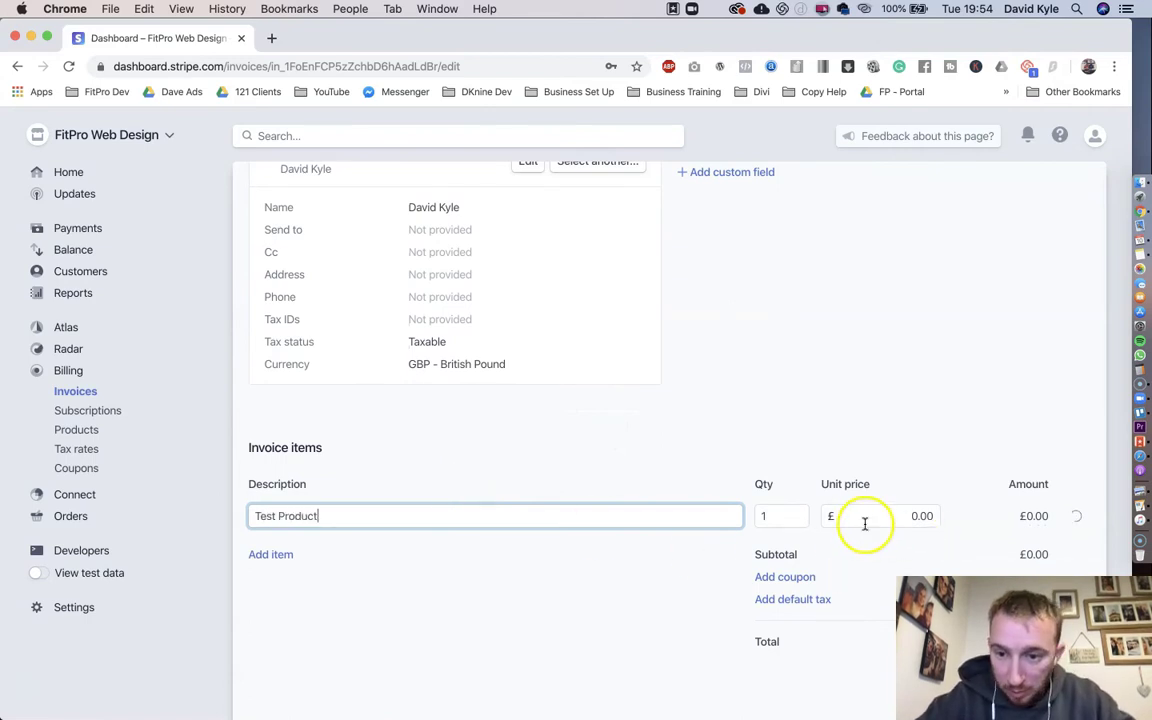
left_click(906, 520)
type("100")
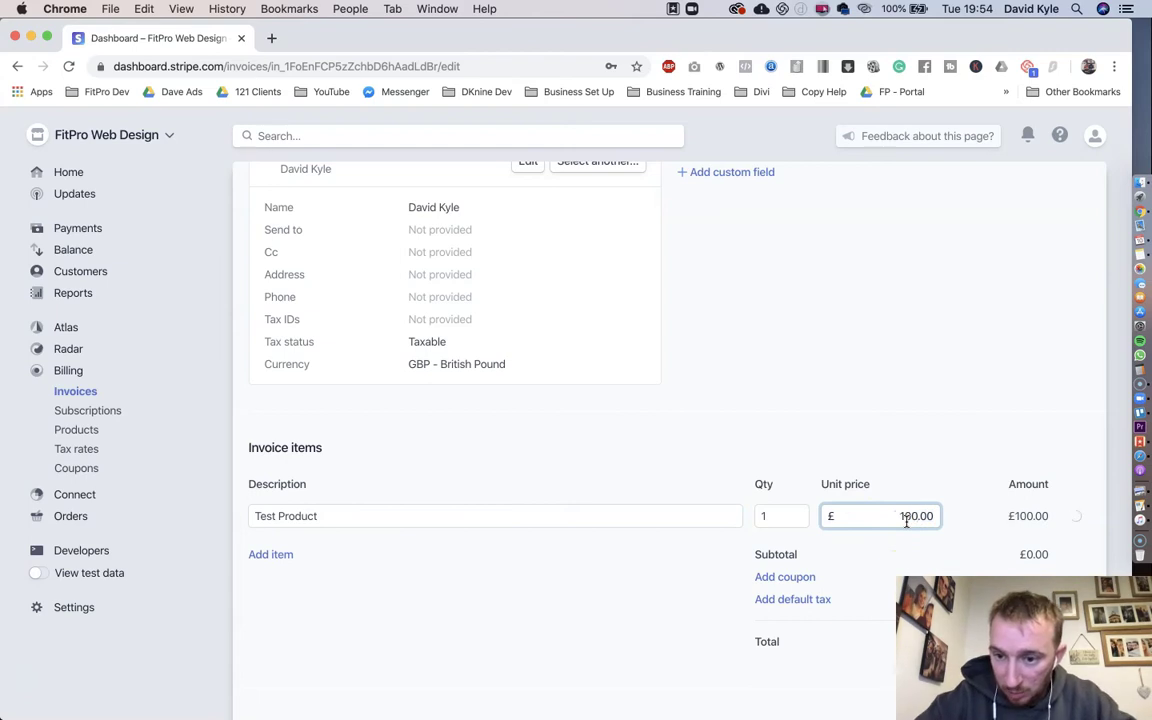
left_click(1080, 455)
Step: Change the payment due term from 30 days to 1 day after sending
scroll(1082, 460, "down", 3)
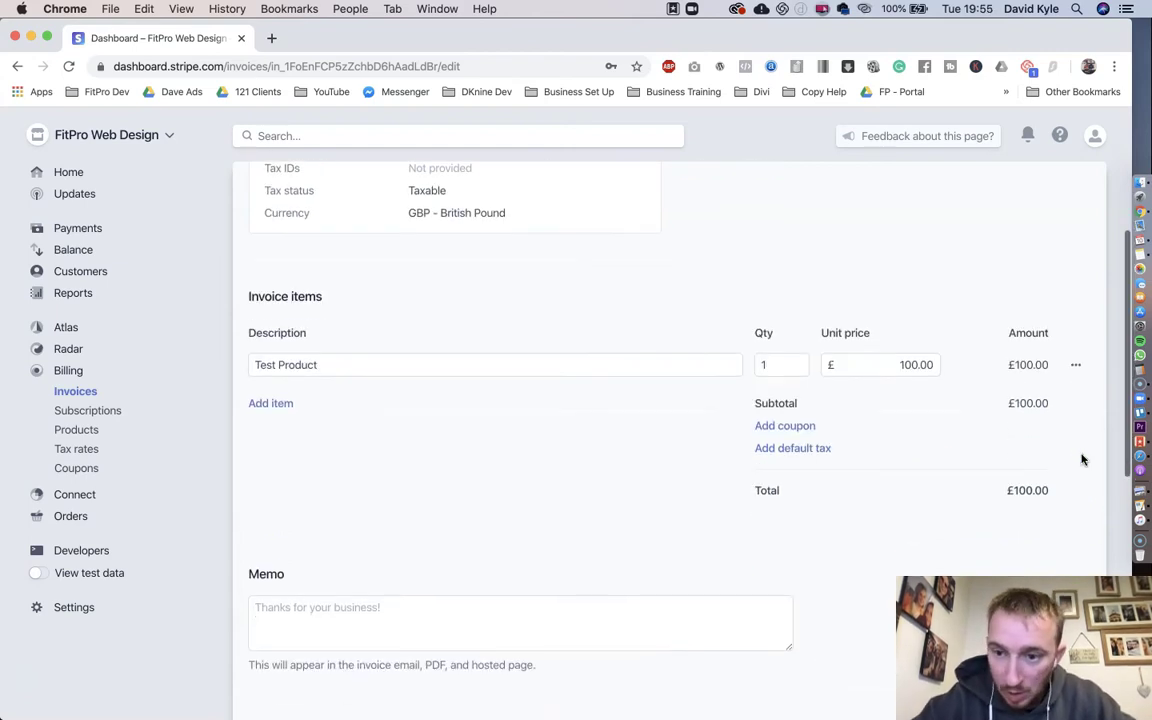
scroll(1082, 460, "down", 10)
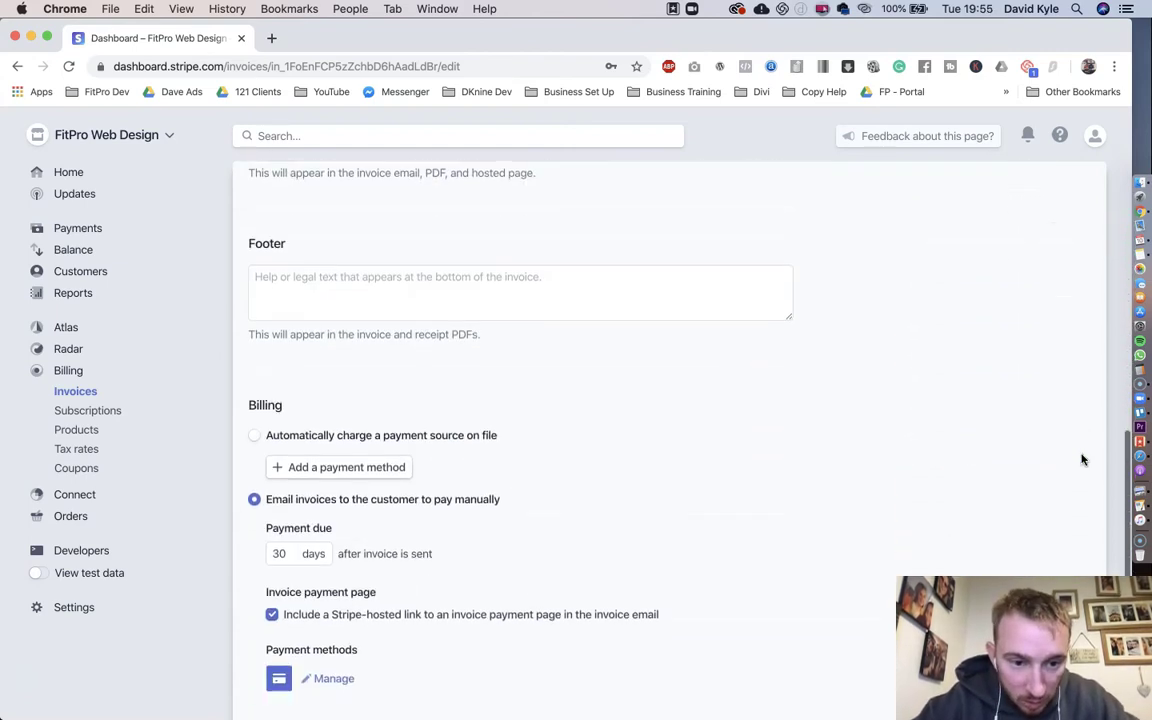
scroll(1082, 460, "down", 2)
double_click(280, 453)
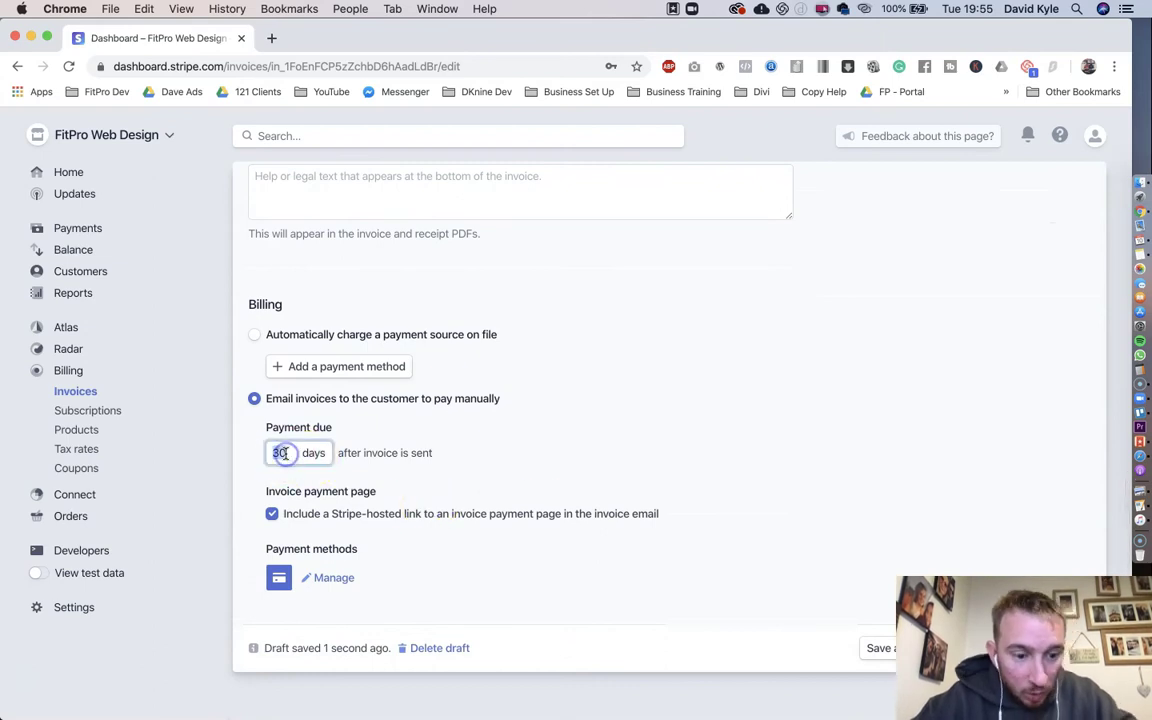
type("1")
left_click(452, 457)
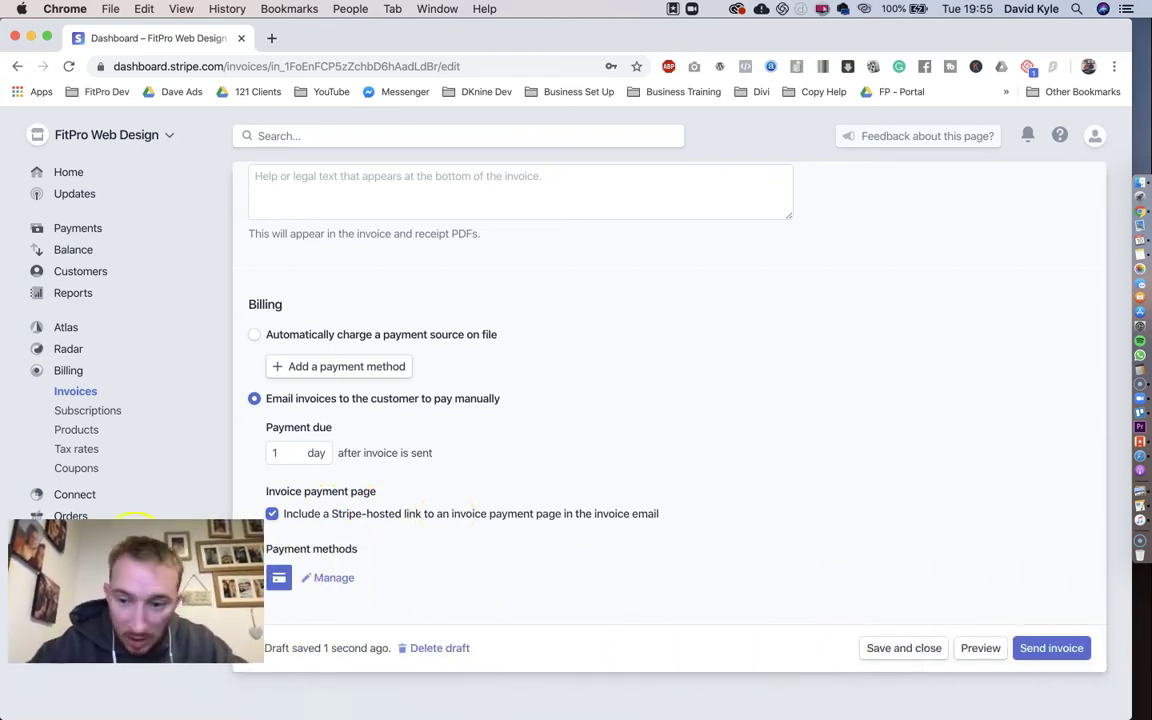
Step: Check the £100.00 invoice preview, then bring up the Send invoice confirmation
left_click(973, 650)
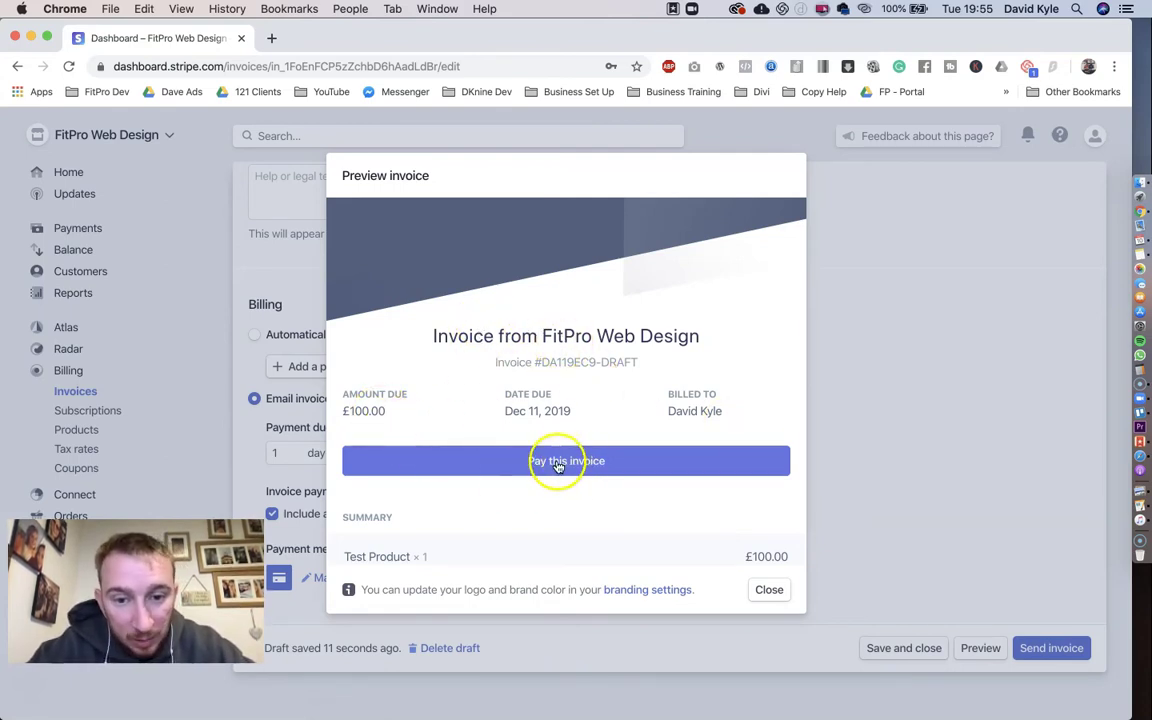
left_click(769, 593)
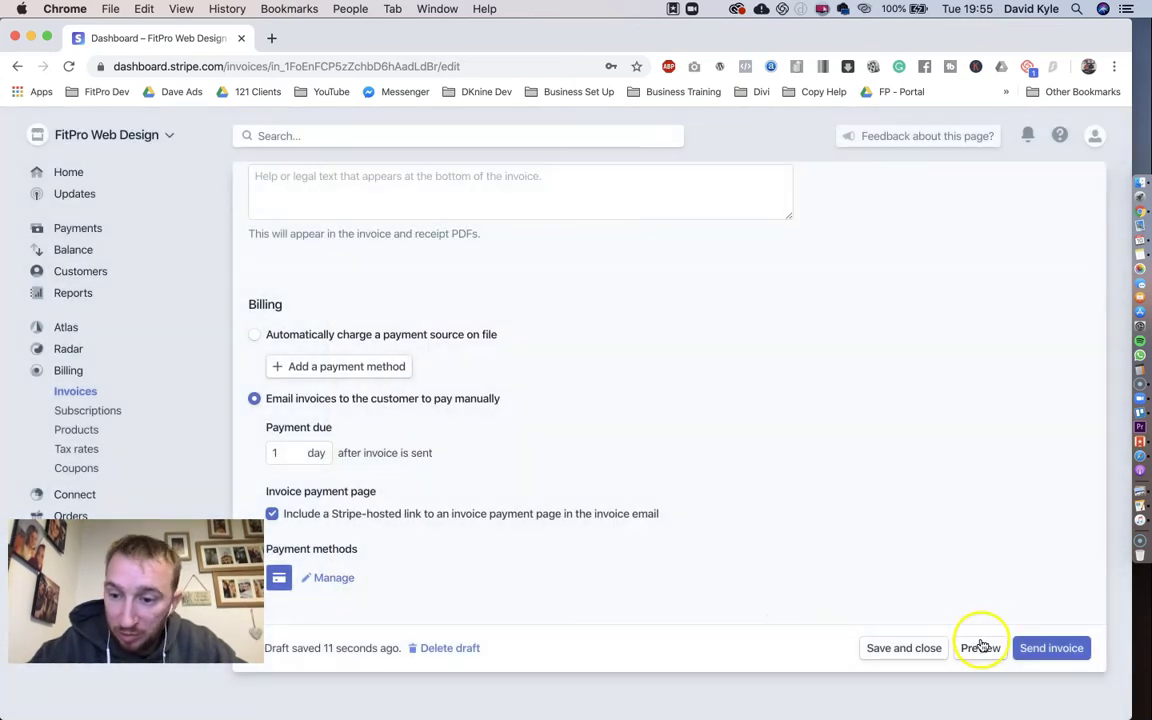
left_click(1040, 648)
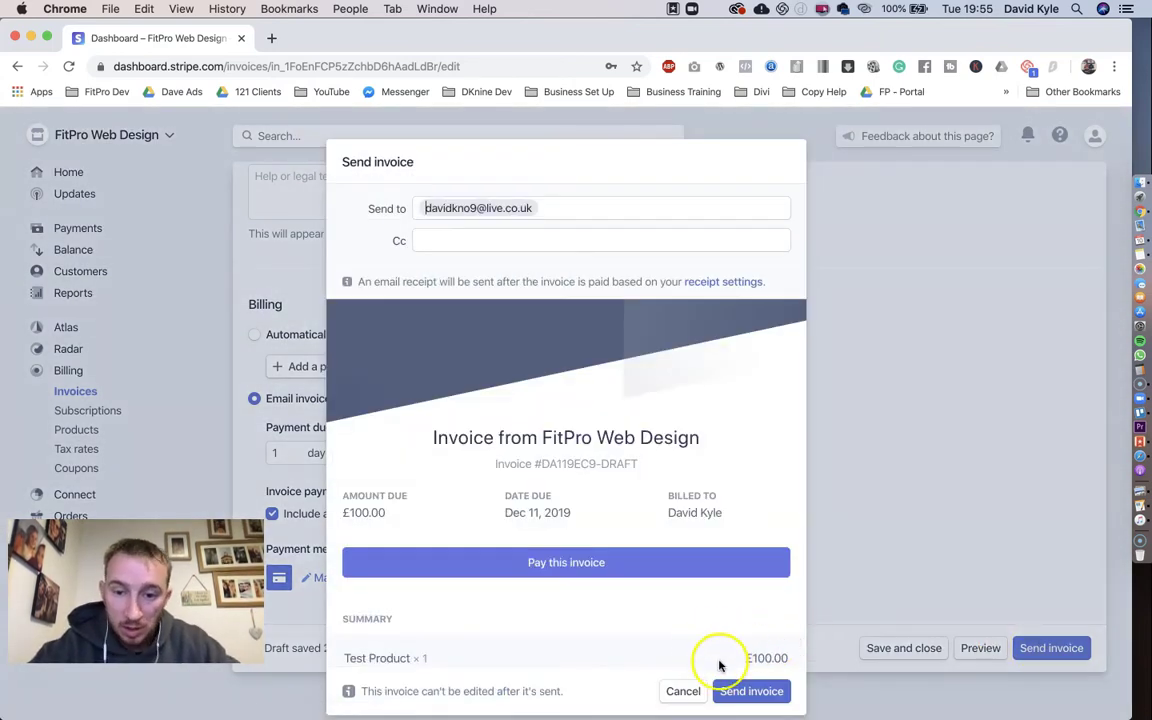
Step: Send the £100.00 invoice and scroll to its Details section
left_click(745, 691)
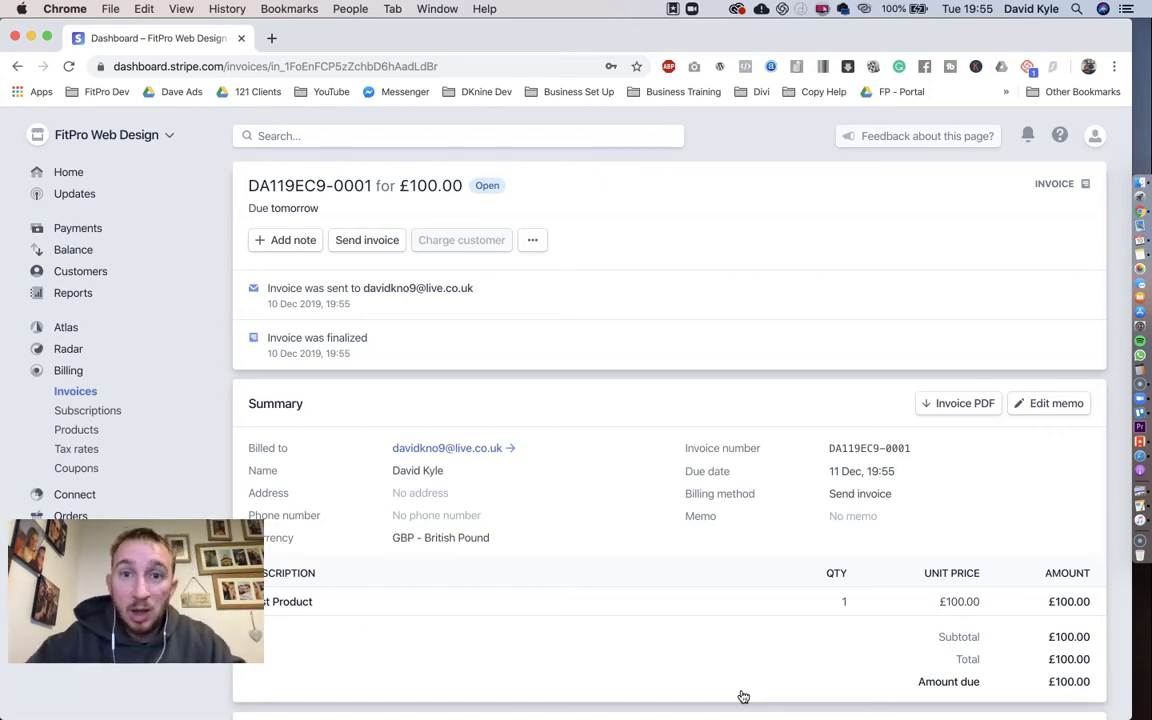
scroll(743, 697, "down", 7)
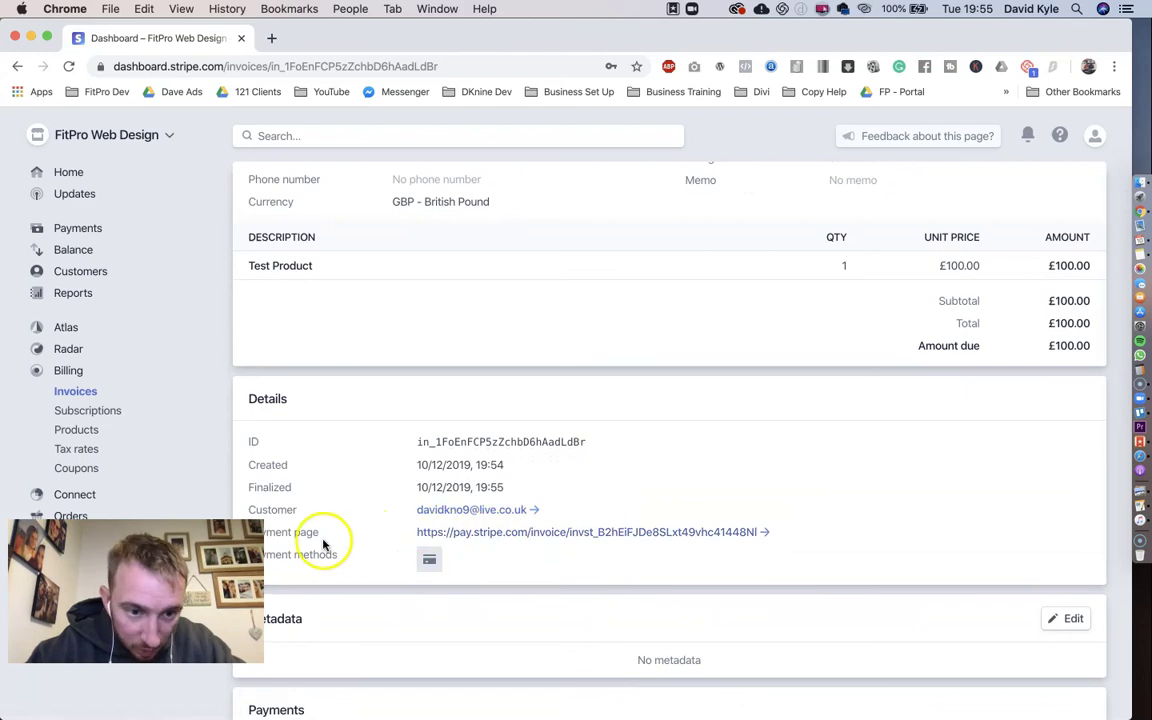
Step: Open invoice DA119EC9-0001's hosted payment page in a new tab and begin paying it
left_click(495, 533)
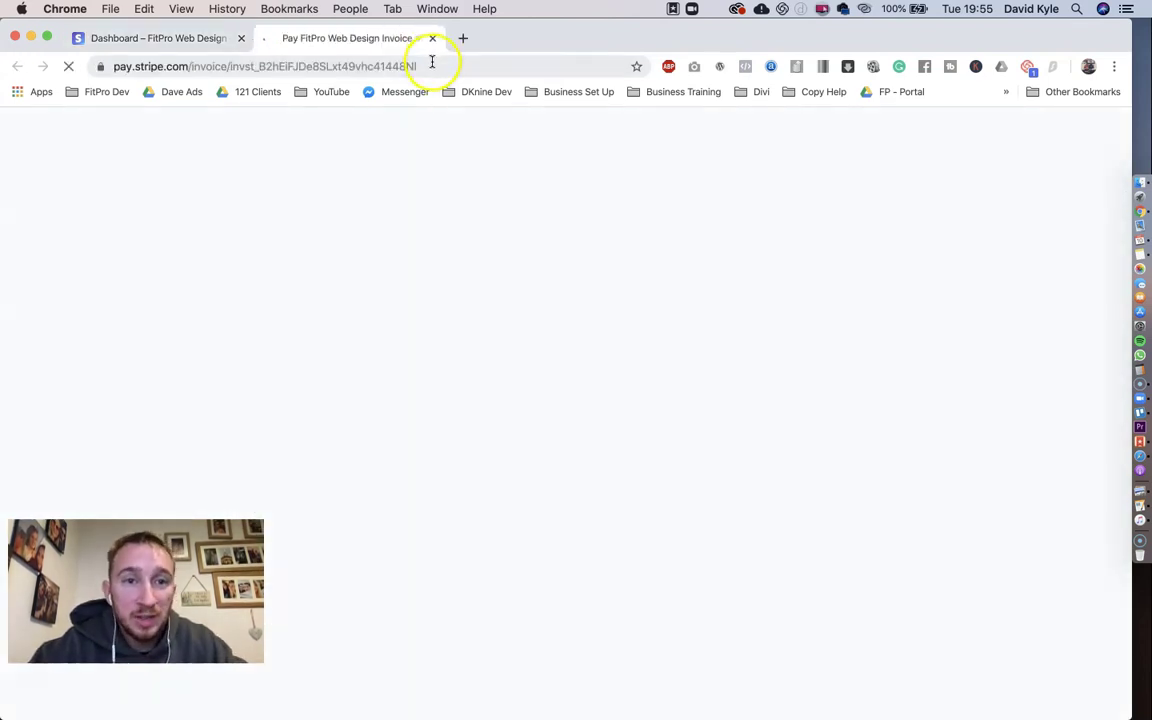
left_click(431, 64)
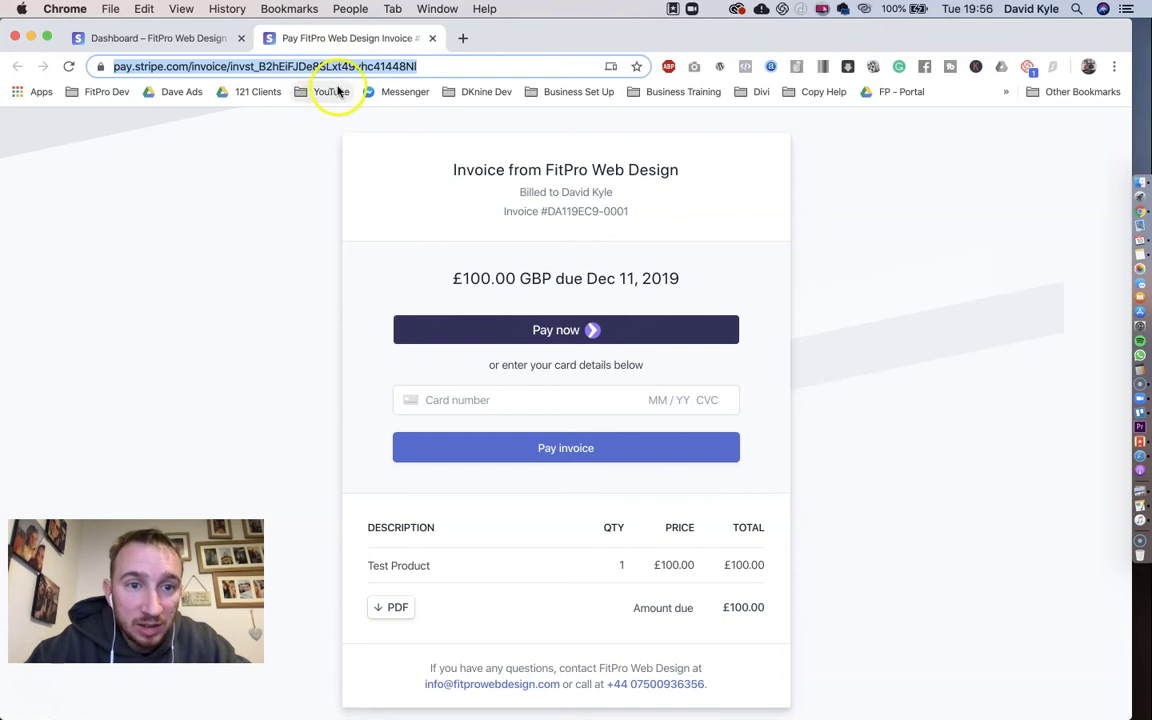
left_click(476, 317)
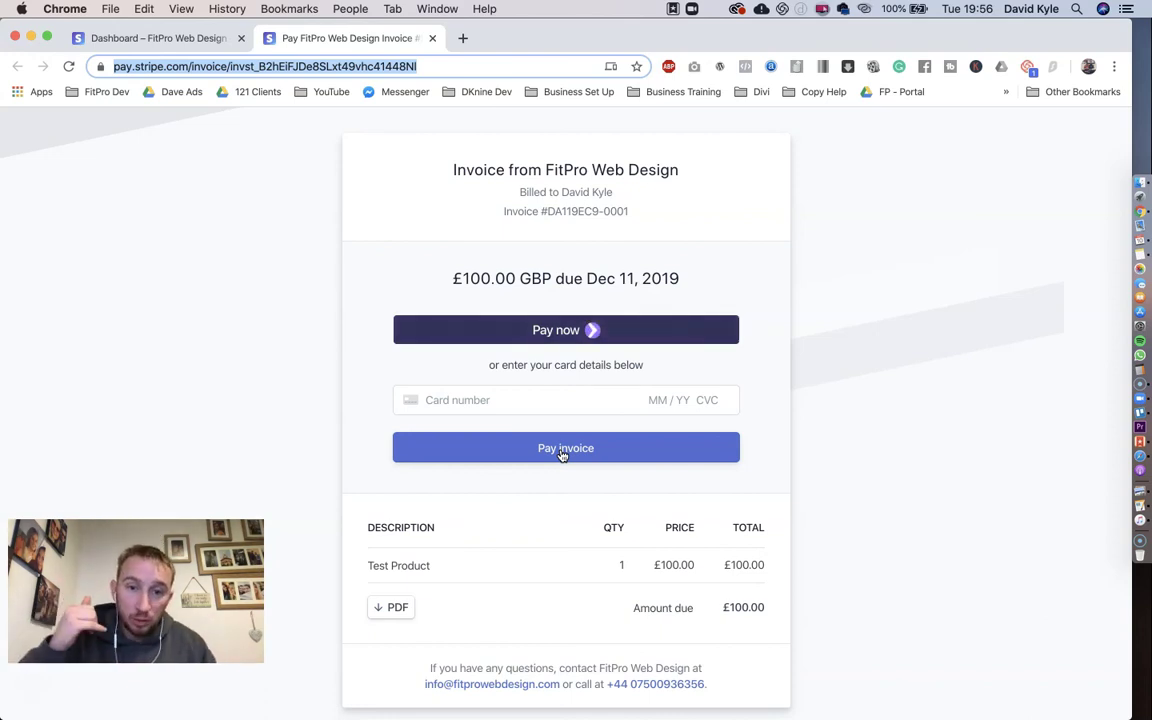
left_click(532, 401)
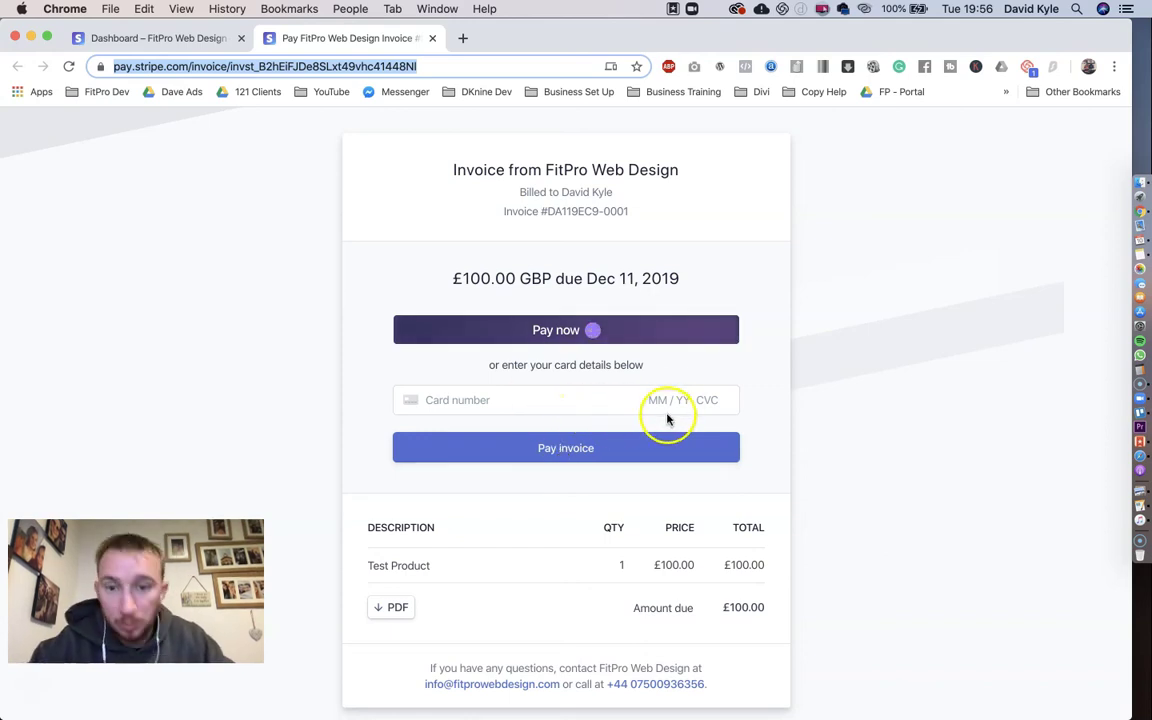